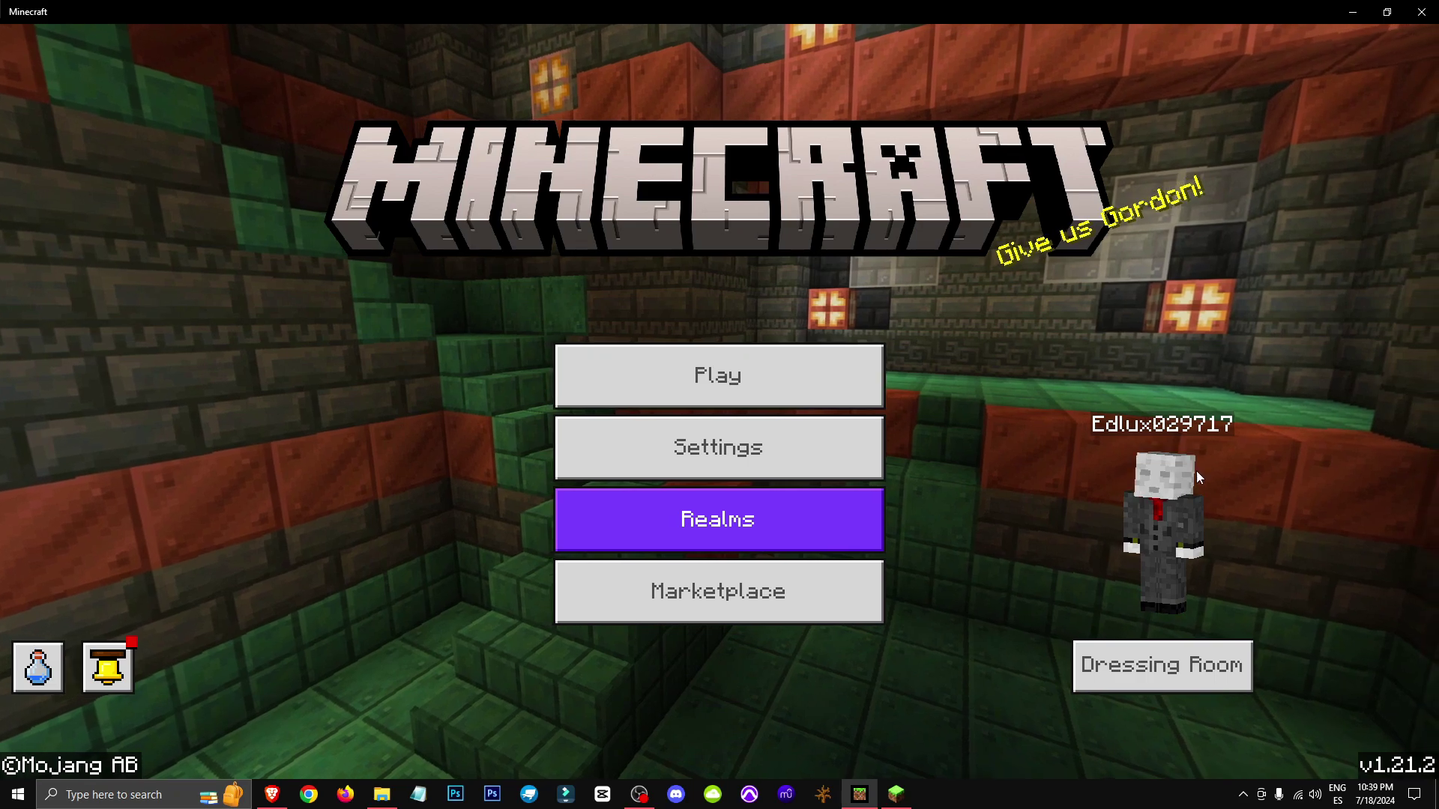
Open the Marketplace storefront of featured add-ons from the title screen
click(717, 591)
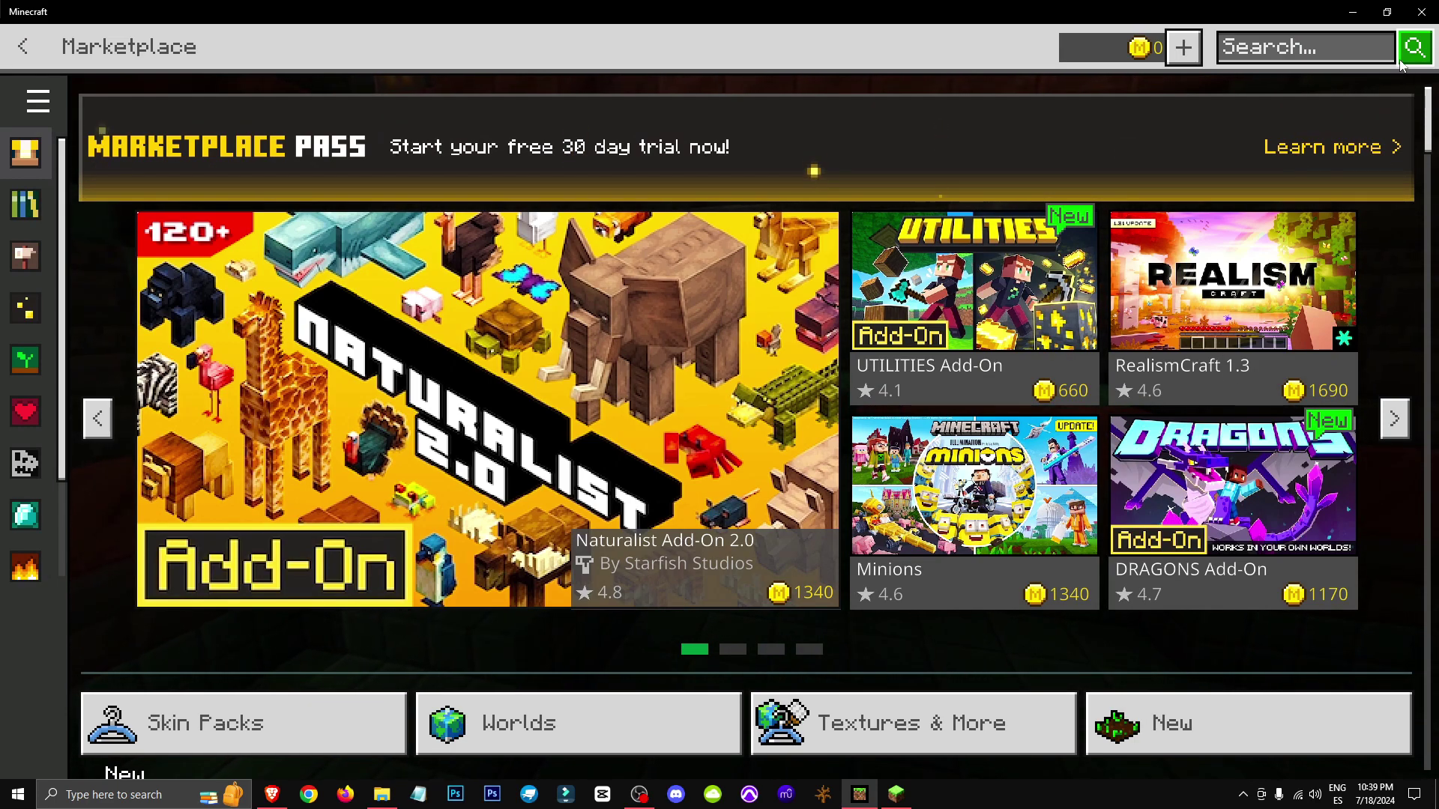
Filter the Marketplace search by Minecoins: Free, showing 211 free packs
click(1415, 49)
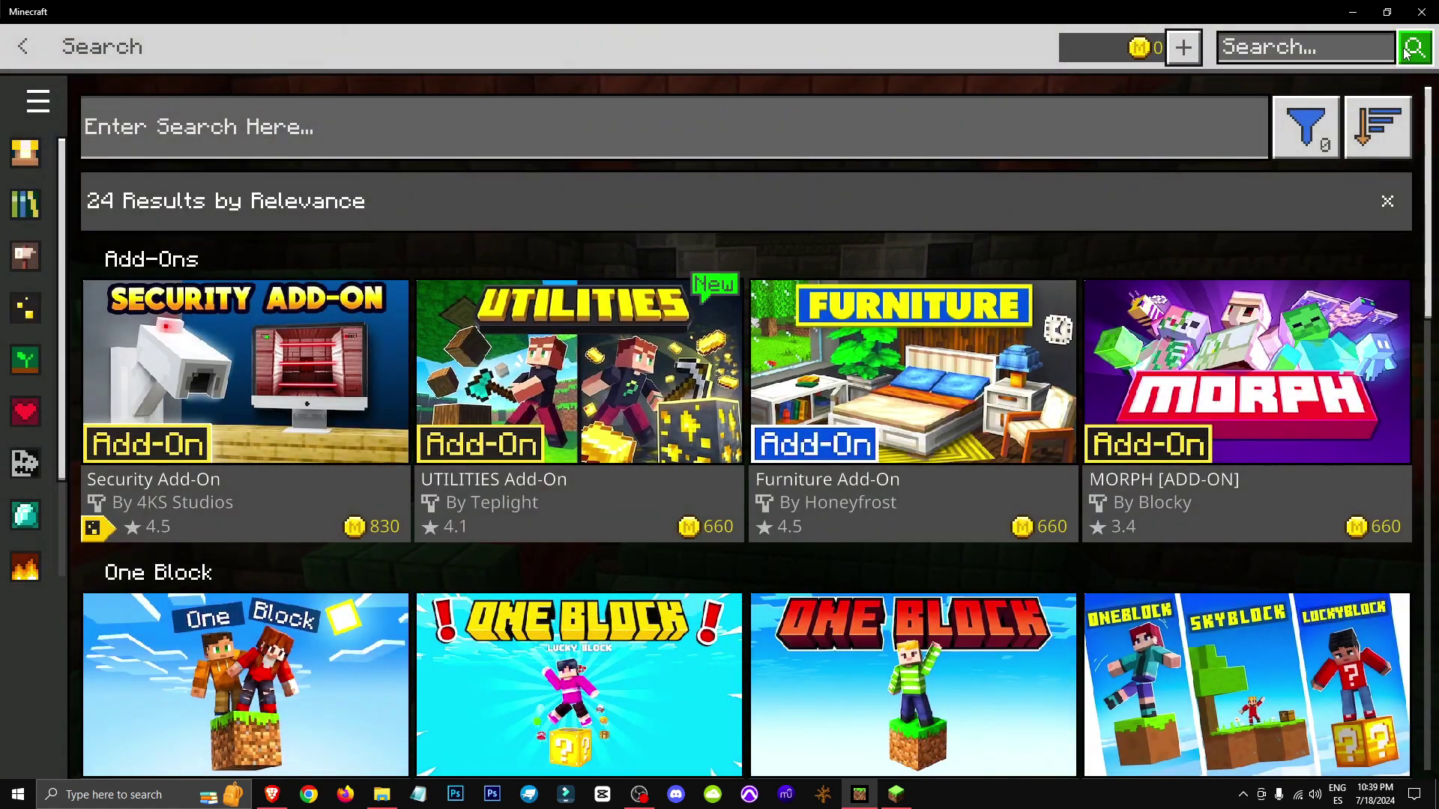
click(1304, 126)
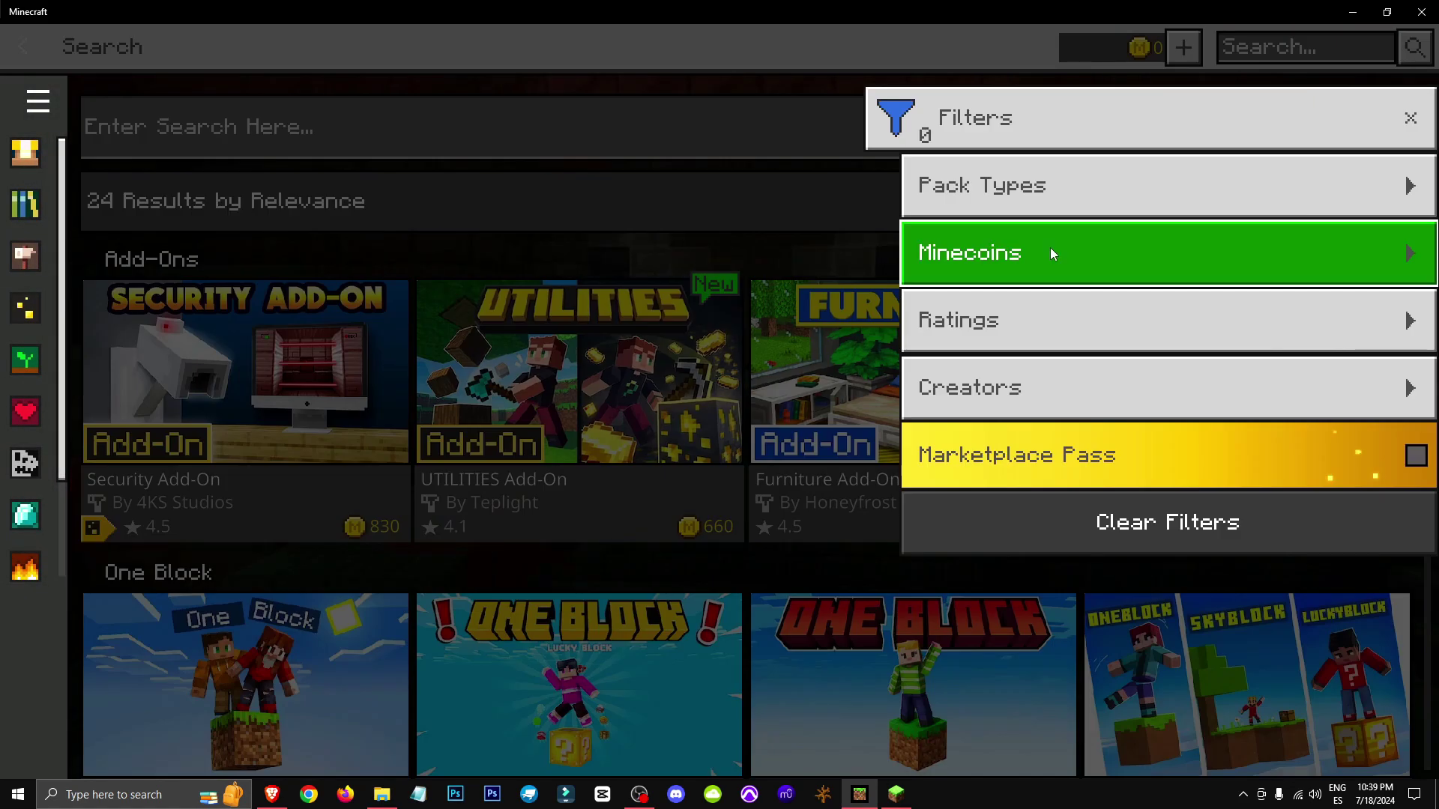
click(1050, 247)
click(1051, 254)
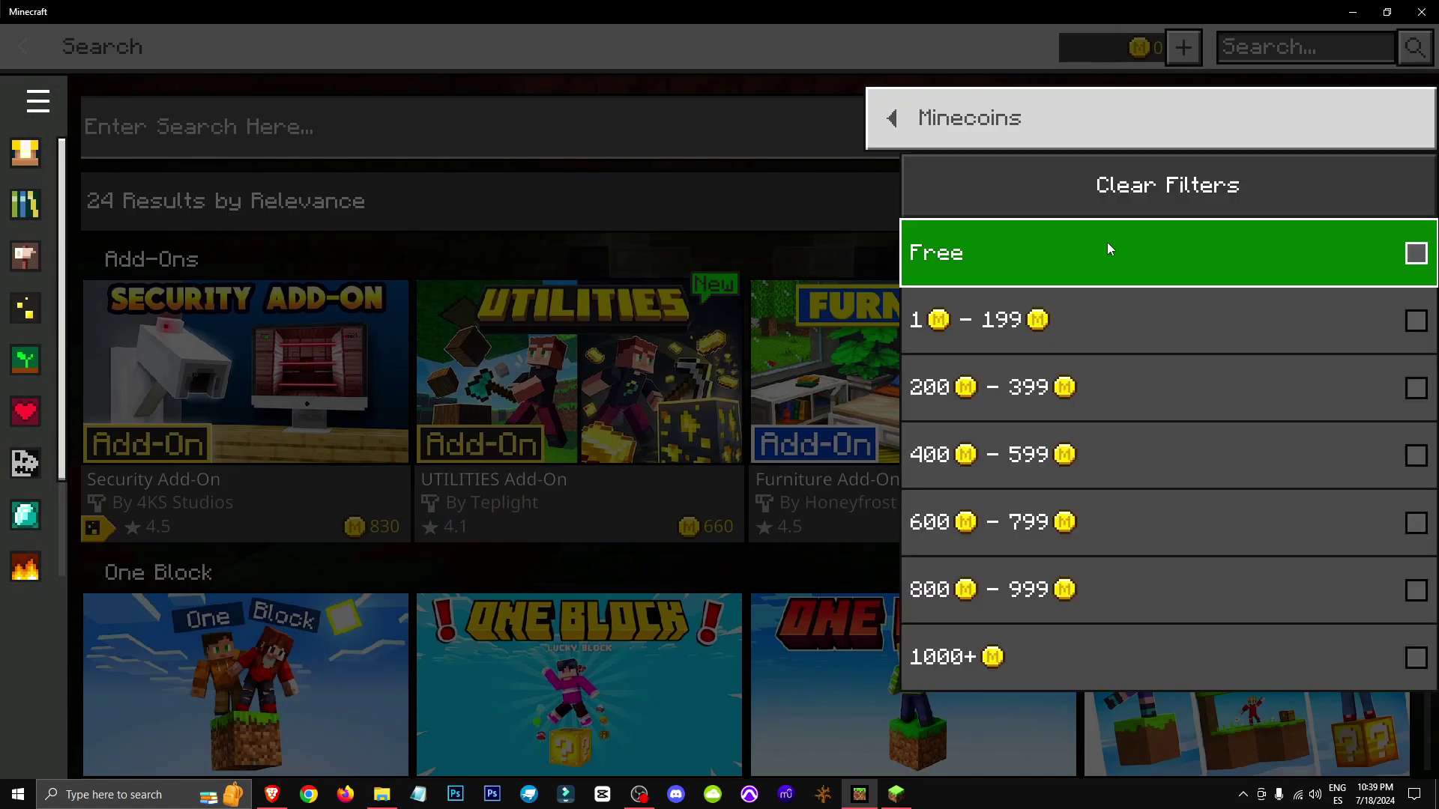
click(957, 131)
key(Escape)
click(1305, 126)
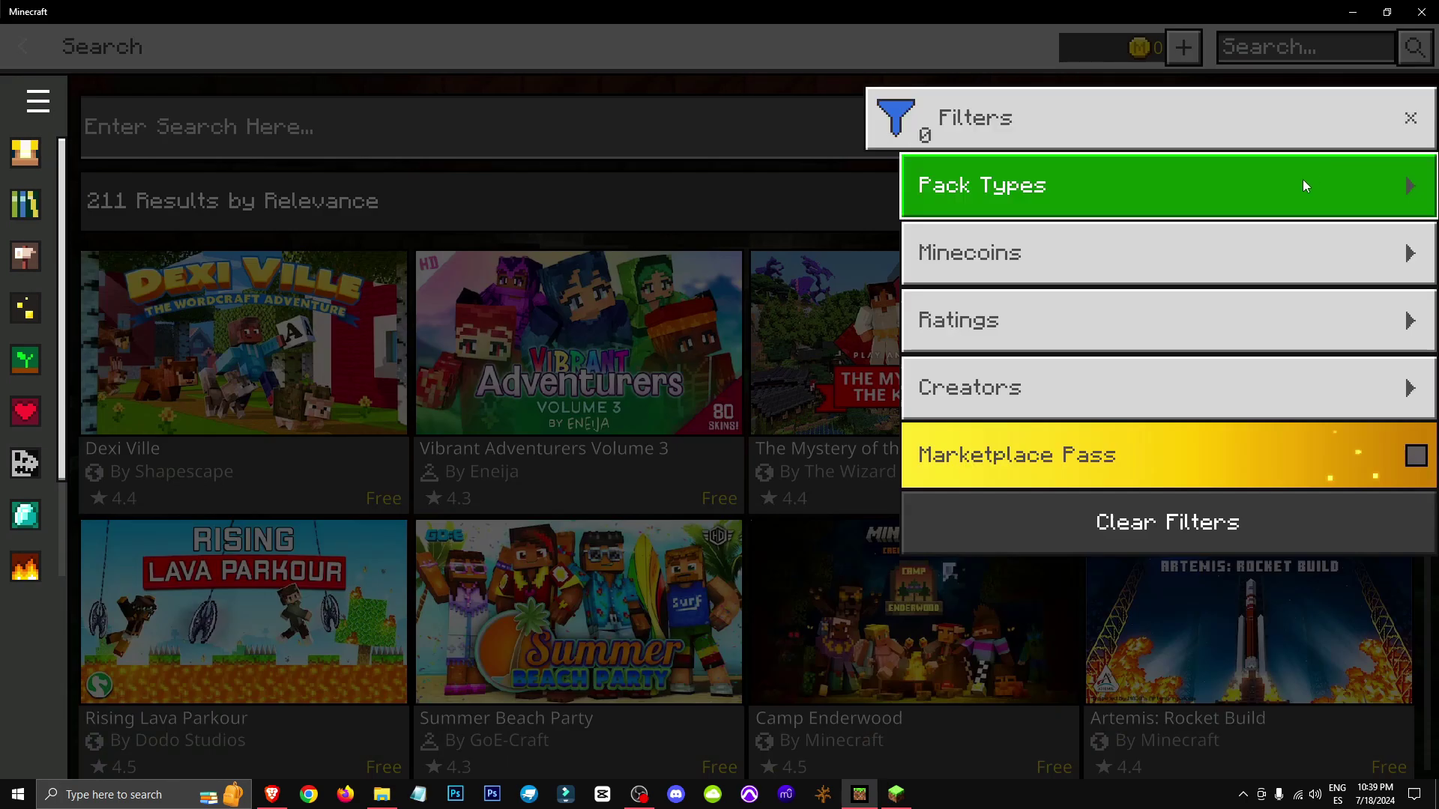
scroll(1430, 262, down, 10)
scroll(1387, 698, down, 5)
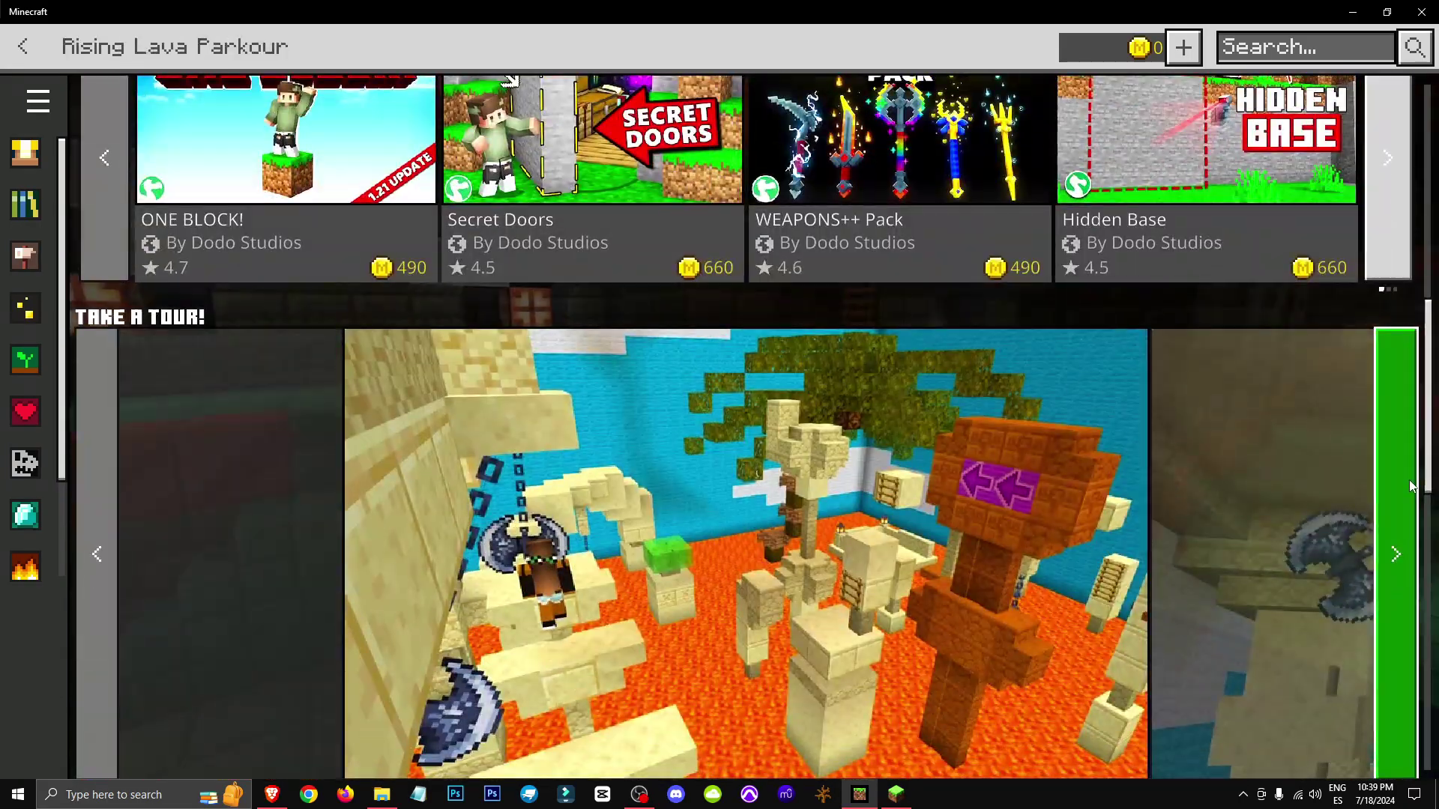
scroll(1413, 486, down, 2)
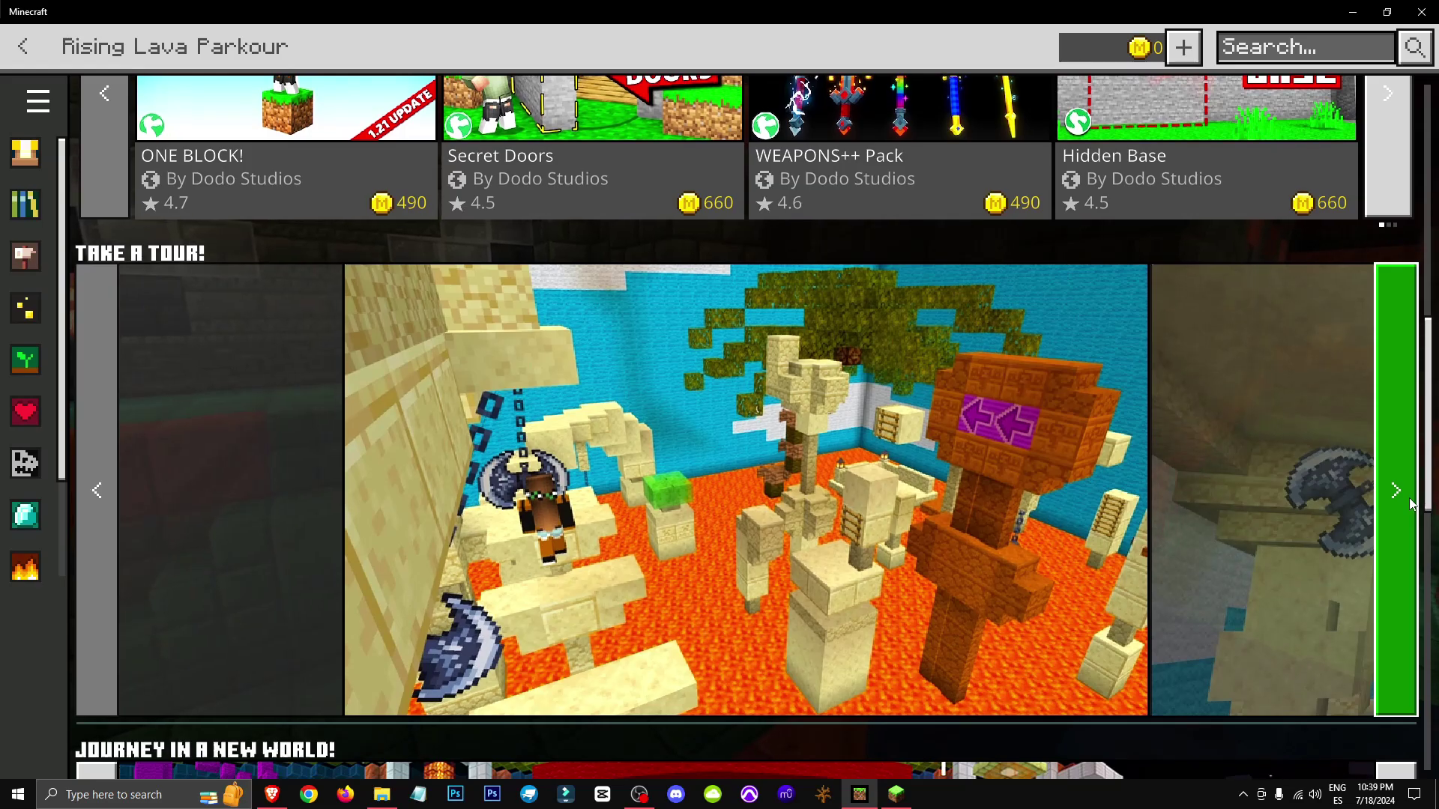
scroll(1413, 487, down, 3)
key(Escape)
scroll(1423, 326, down, 2)
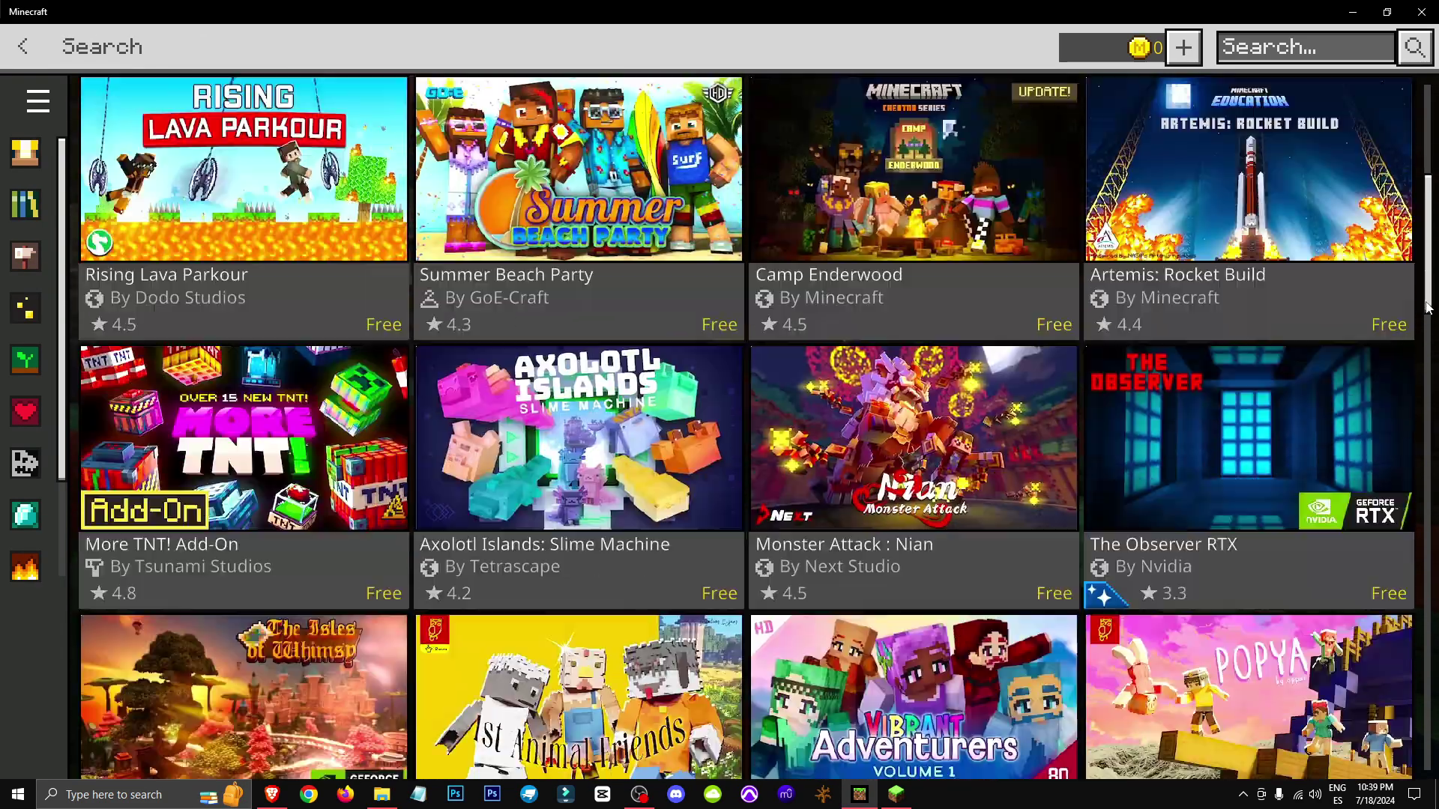
scroll(1423, 326, down, 3)
scroll(1428, 306, up, 3)
drag(1427, 306, 1428, 317)
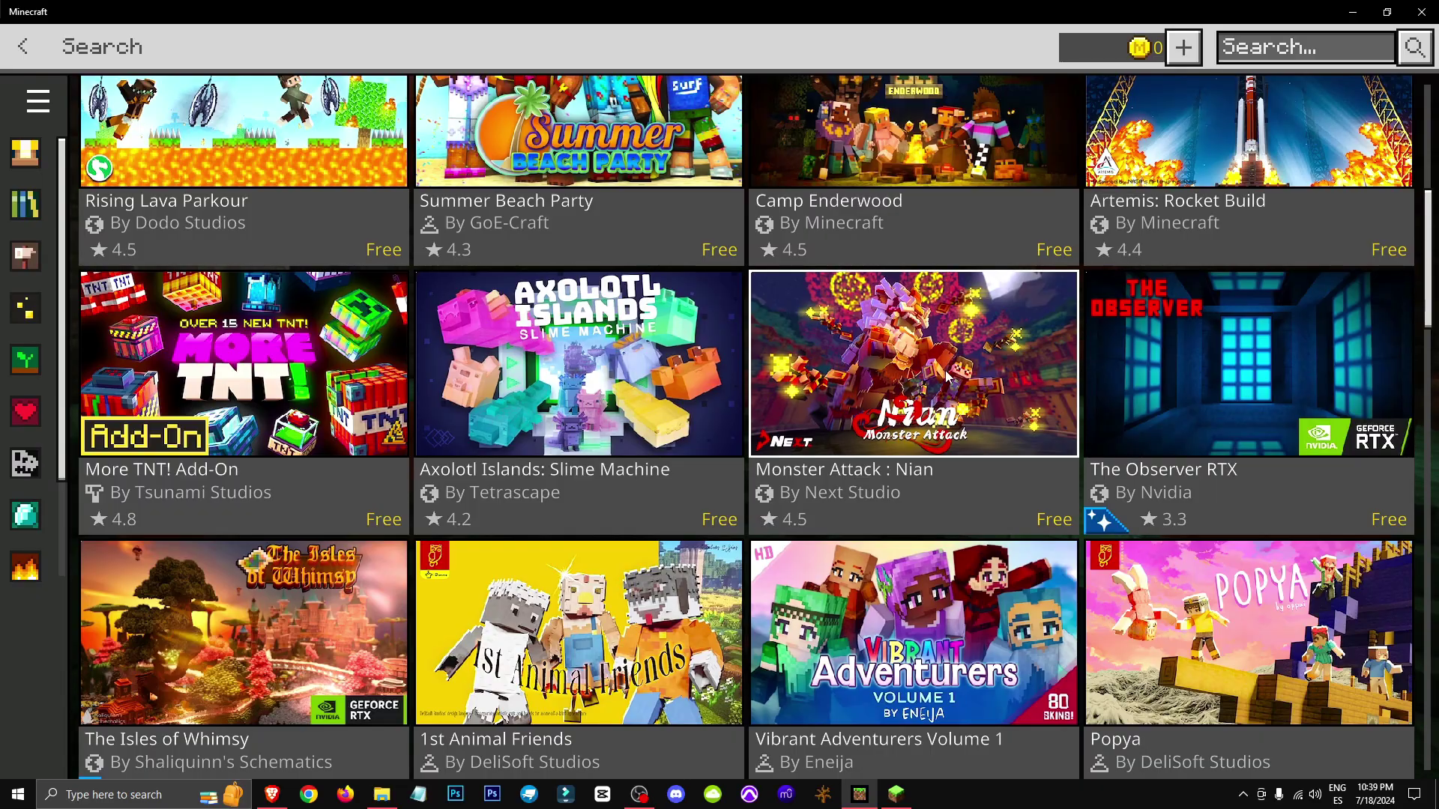
scroll(1427, 420, down, 2)
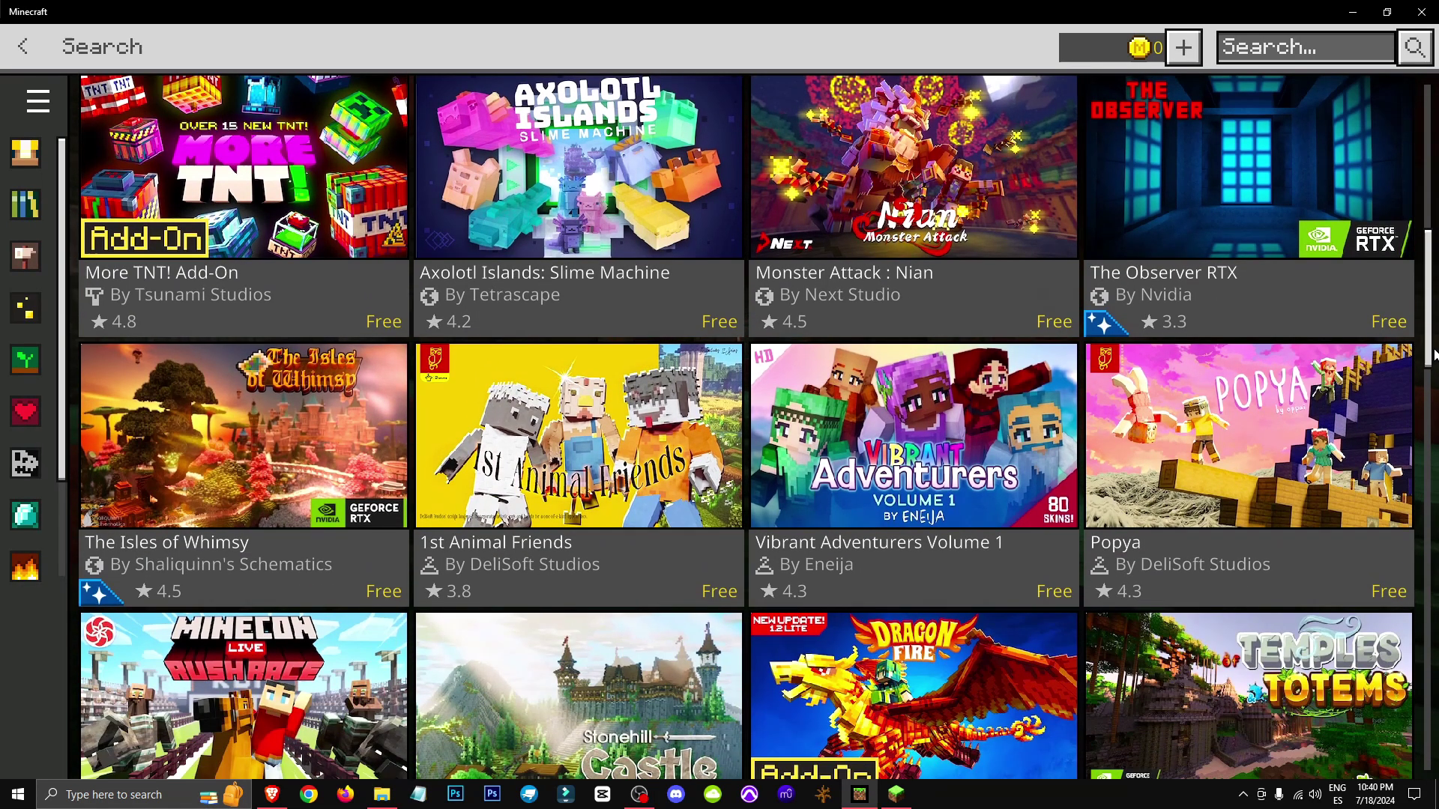
drag(1434, 355, 1435, 421)
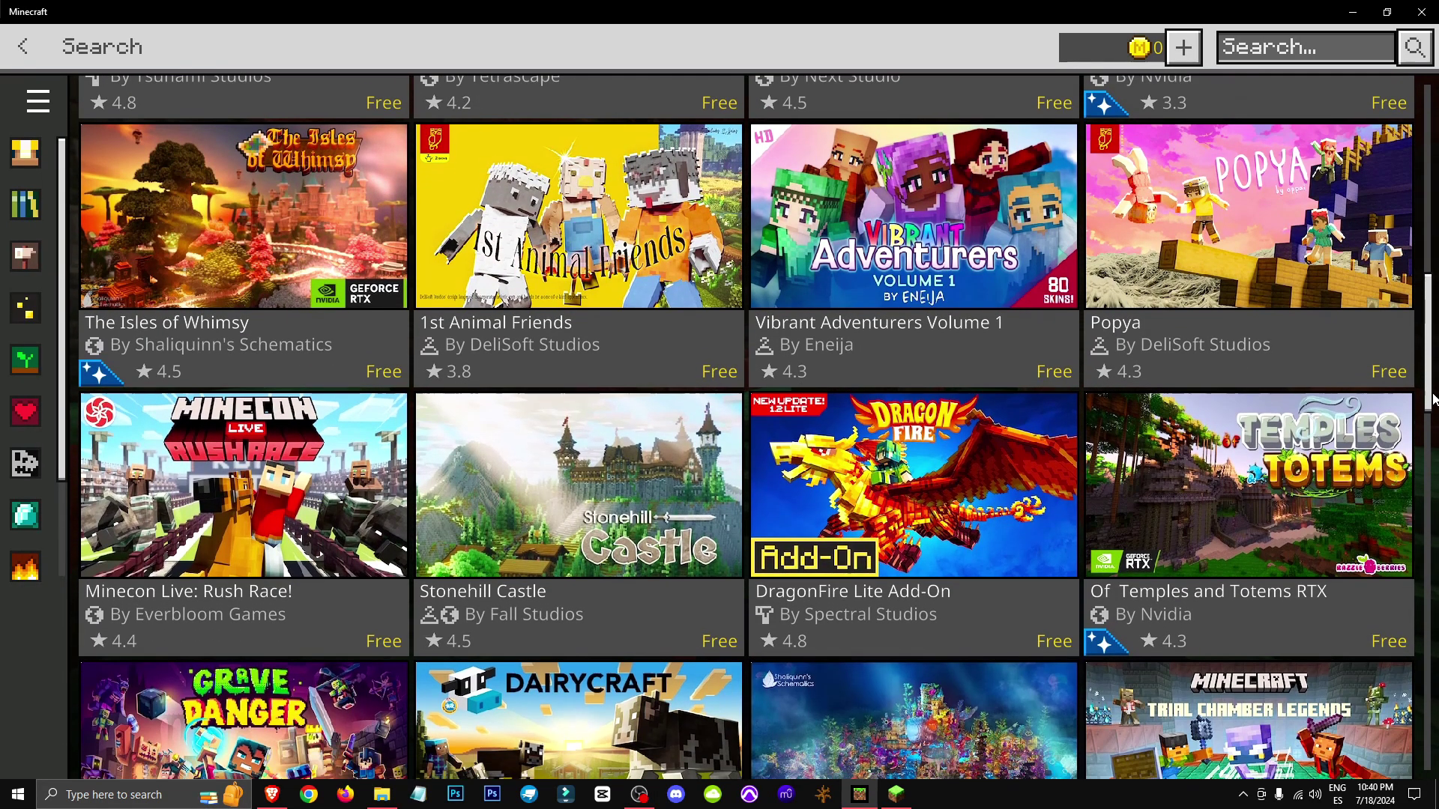